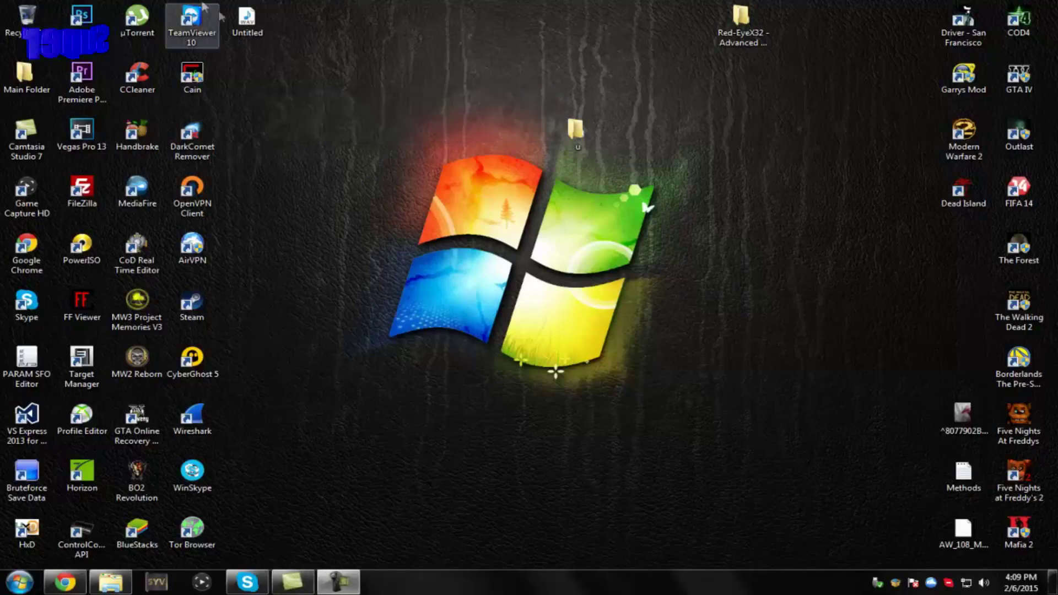
Step: Delete the Untitled file from the desktop
key("Delete")
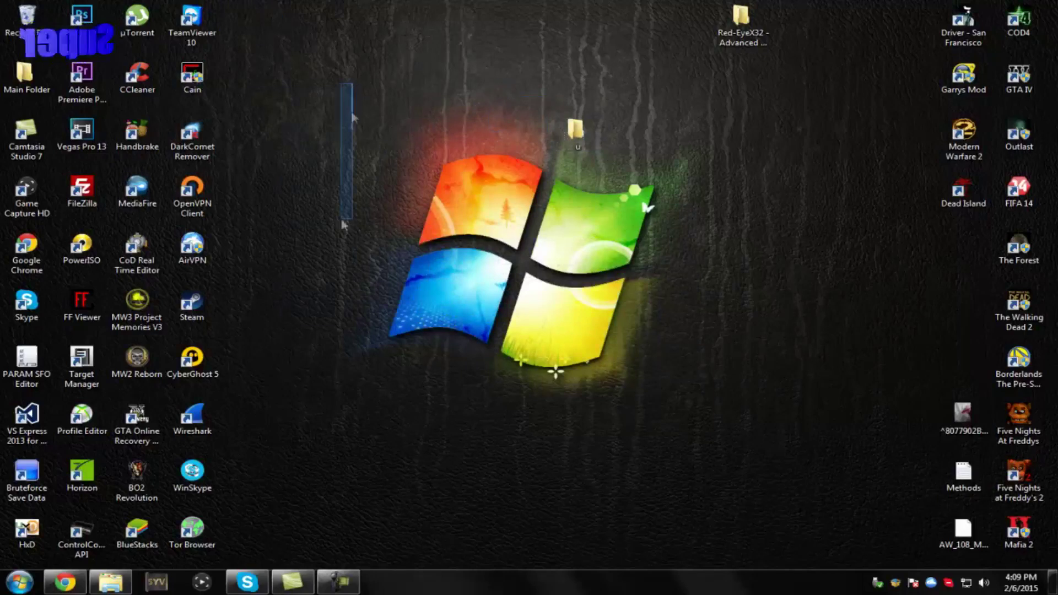
left_click_drag(347, 85, 538, 169)
left_click_drag(267, 86, 786, 420)
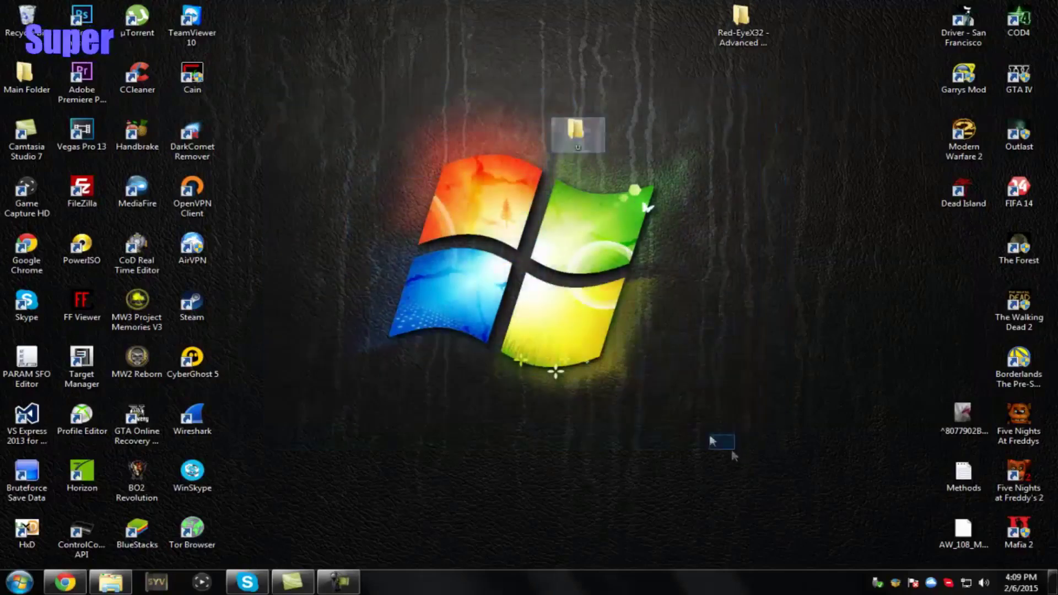
left_click_drag(292, 80, 640, 425)
Step: Move the u folder down to near the bottom centre of the desktop
left_click_drag(291, 279, 458, 438)
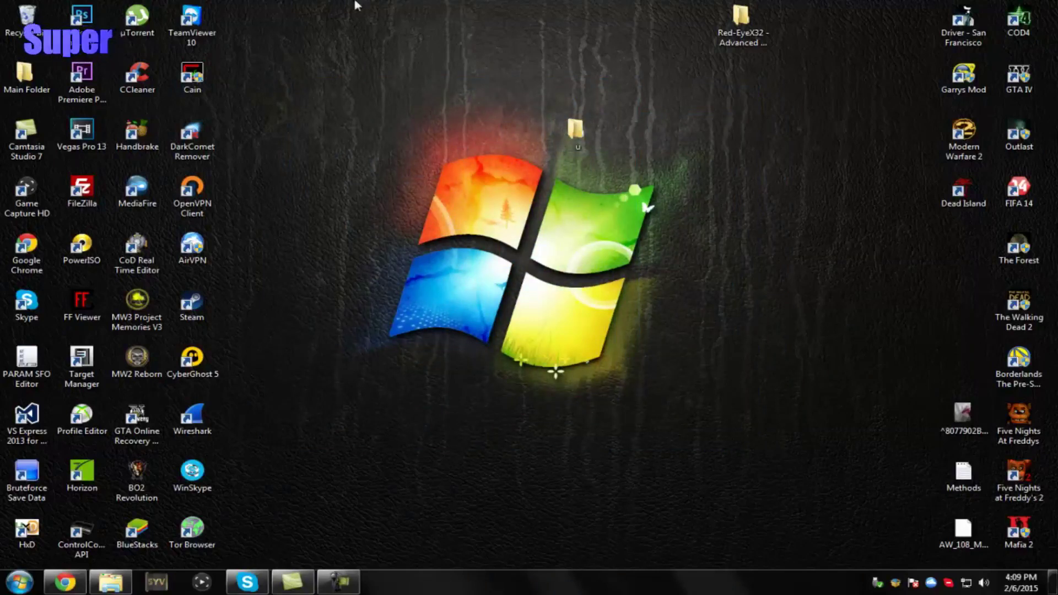
left_click_drag(577, 131, 633, 474)
left_click_drag(610, 508, 573, 543)
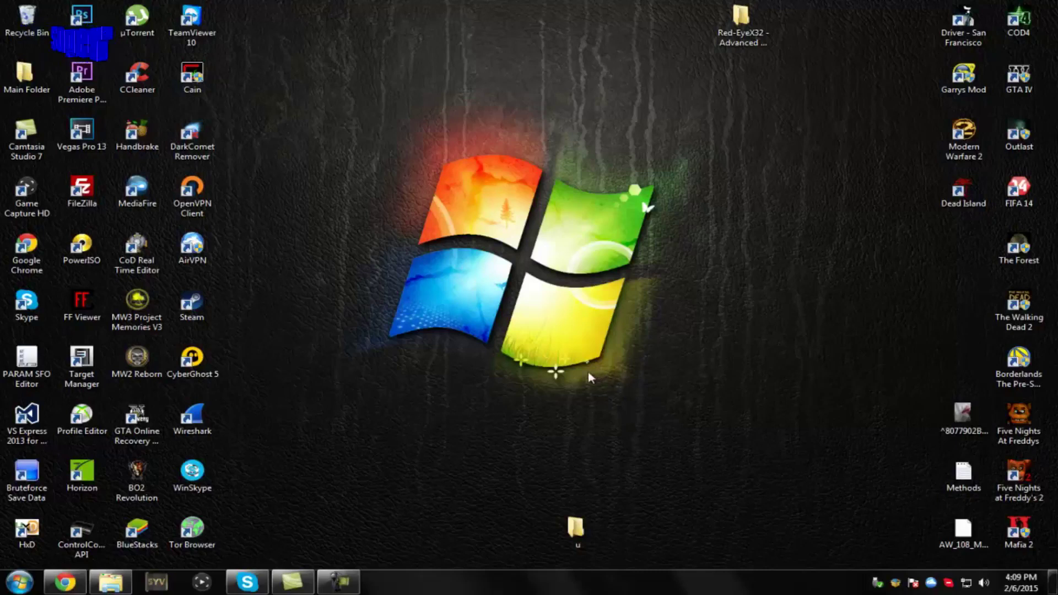
Step: Check the Ultrasurf download page in Chrome, then minimise Chrome
left_click_drag(292, 23, 725, 401)
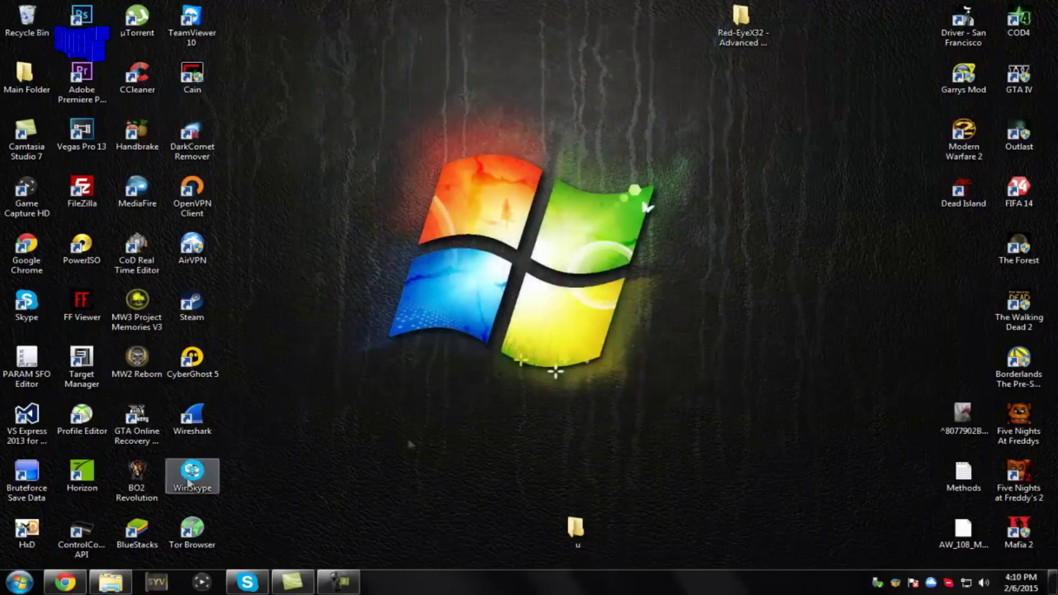
left_click(65, 582)
scroll(307, 323, "down", 5)
scroll(308, 322, "up", 5)
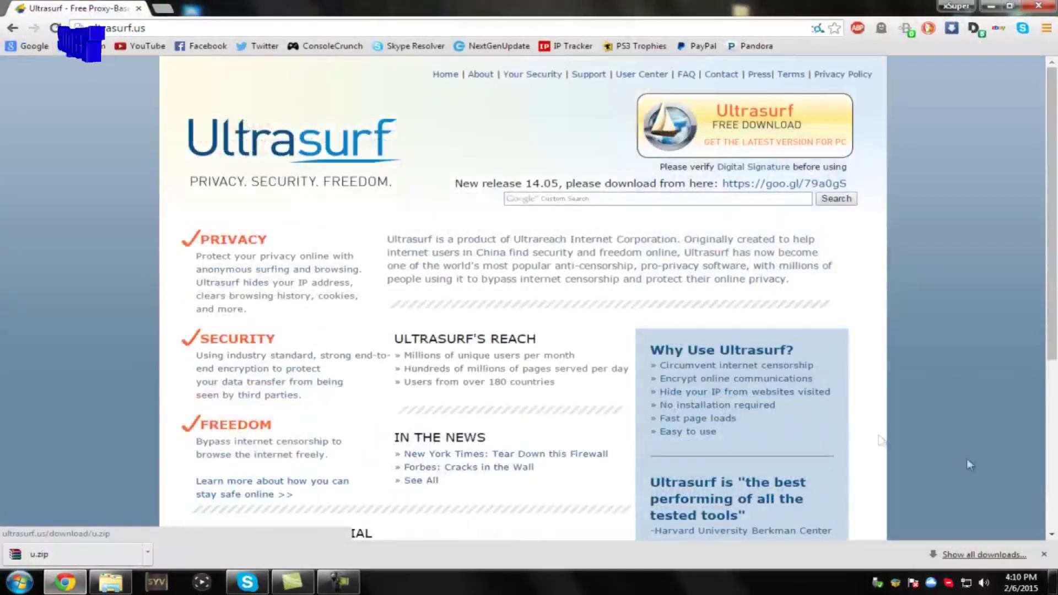
left_click(988, 6)
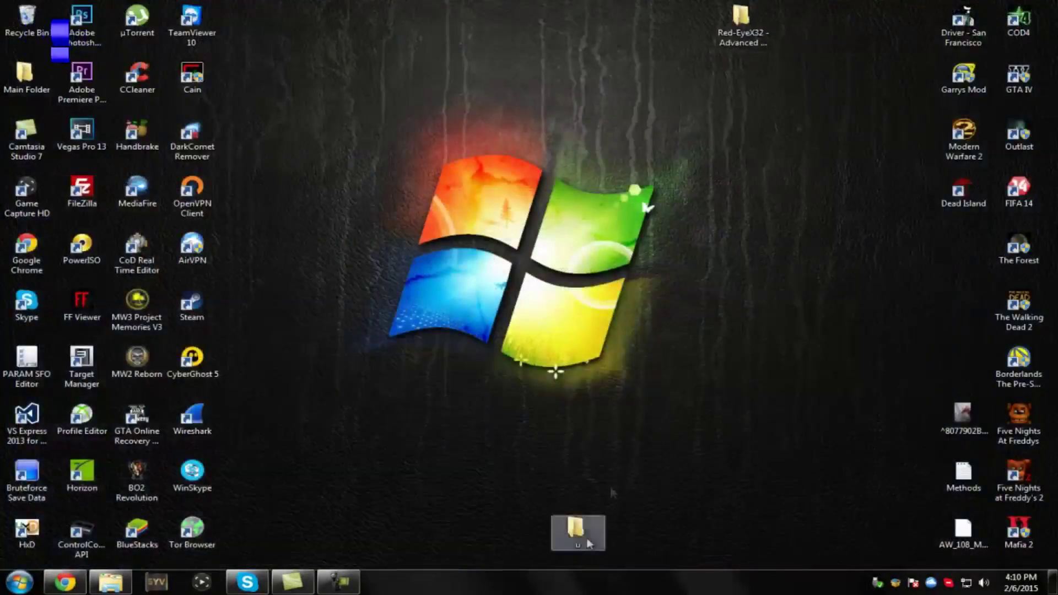
Step: Move the u folder from the bottom to the middle-right of the desktop
left_click_drag(583, 541, 818, 241)
left_click(731, 378)
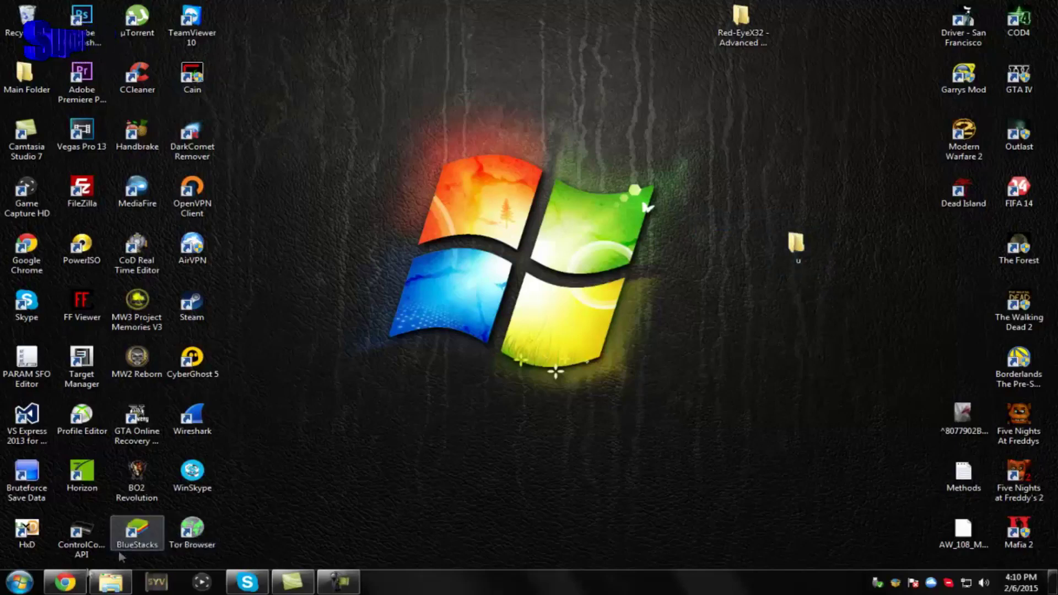
left_click_drag(314, 99, 629, 302)
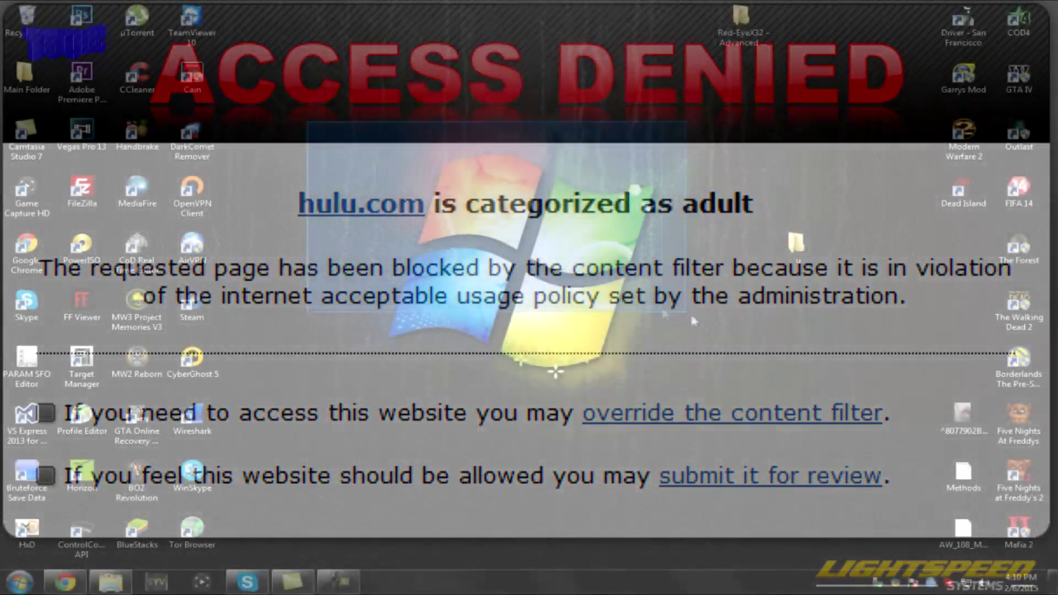
Step: Nudge the u folder slightly down and left, just right of the Windows logo
left_click_drag(773, 444, 772, 438)
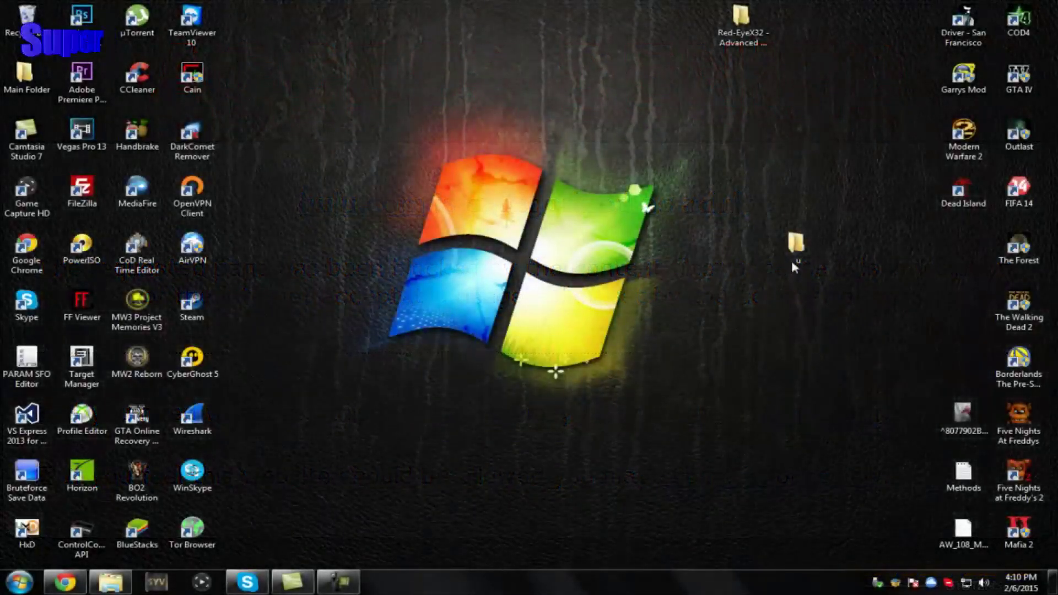
left_click_drag(789, 240, 733, 296)
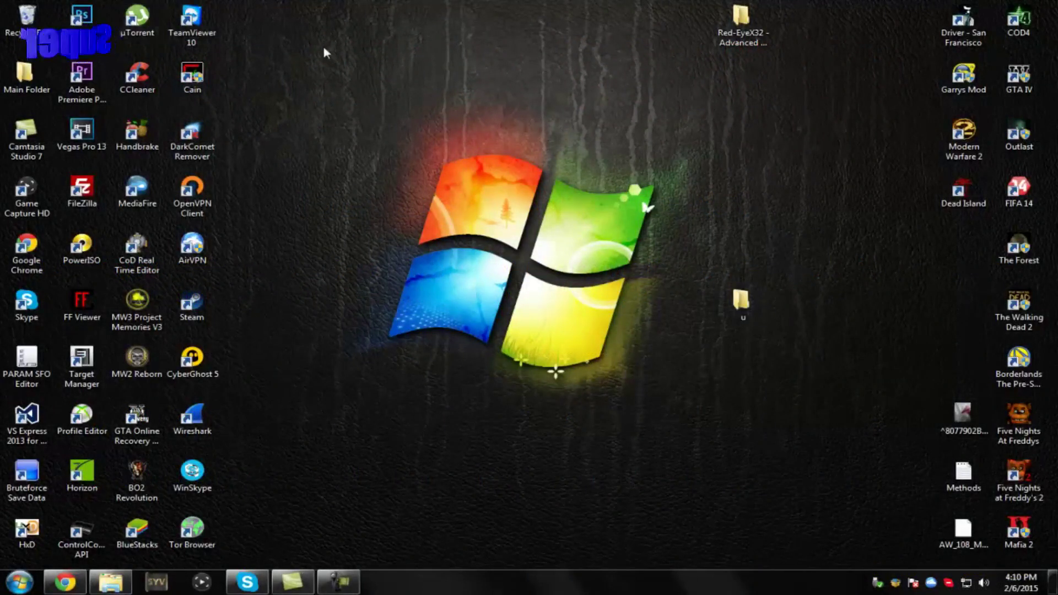
left_click_drag(323, 47, 406, 75)
left_click_drag(377, 78, 386, 130)
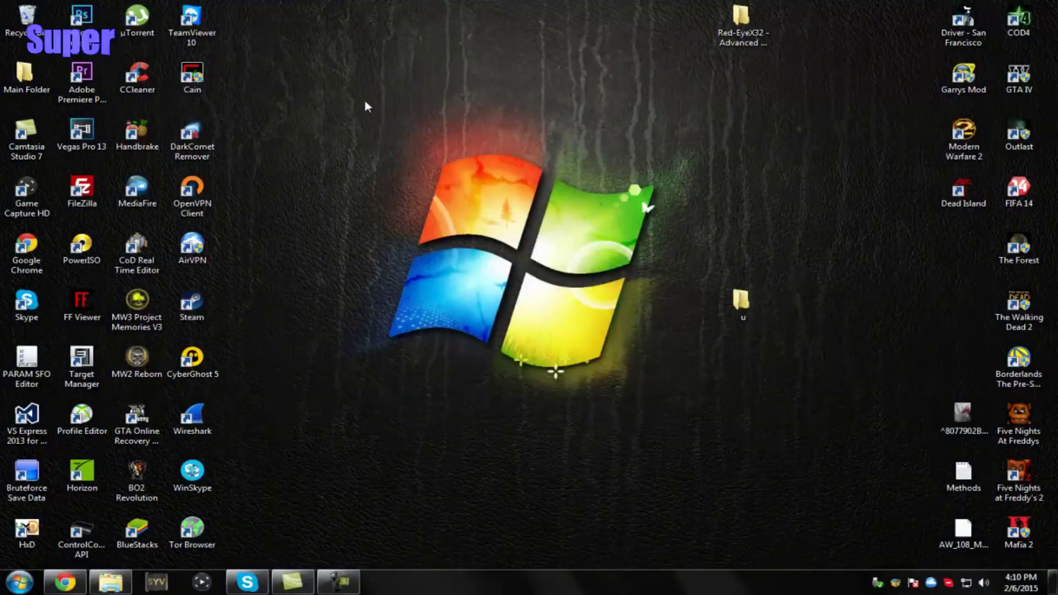
Step: Open the u folder, launch u1405, and position the Explorer and UltraSurf windows side by side
double_click(738, 309)
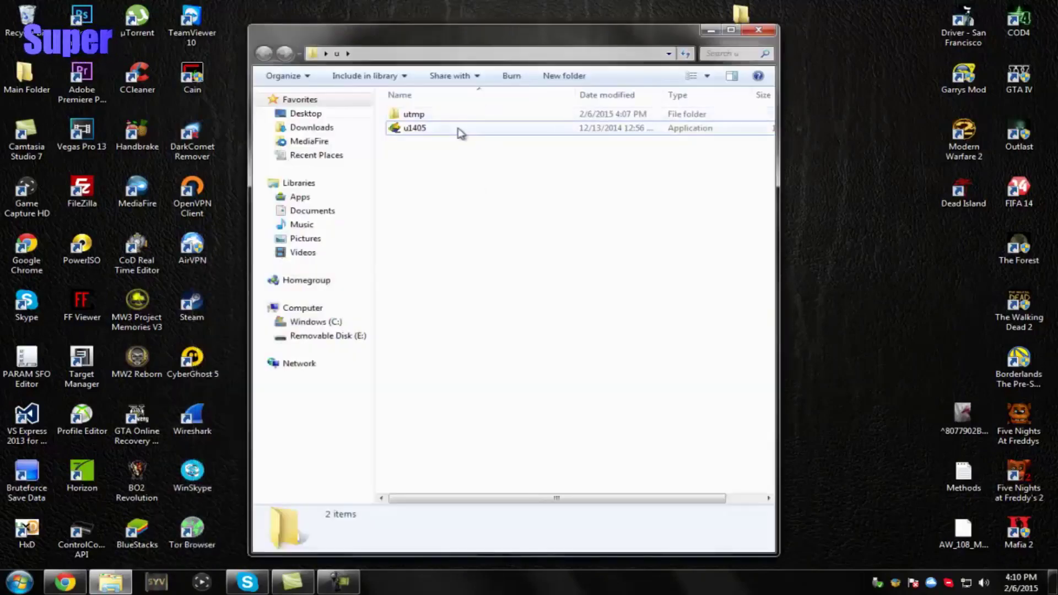
double_click(461, 132)
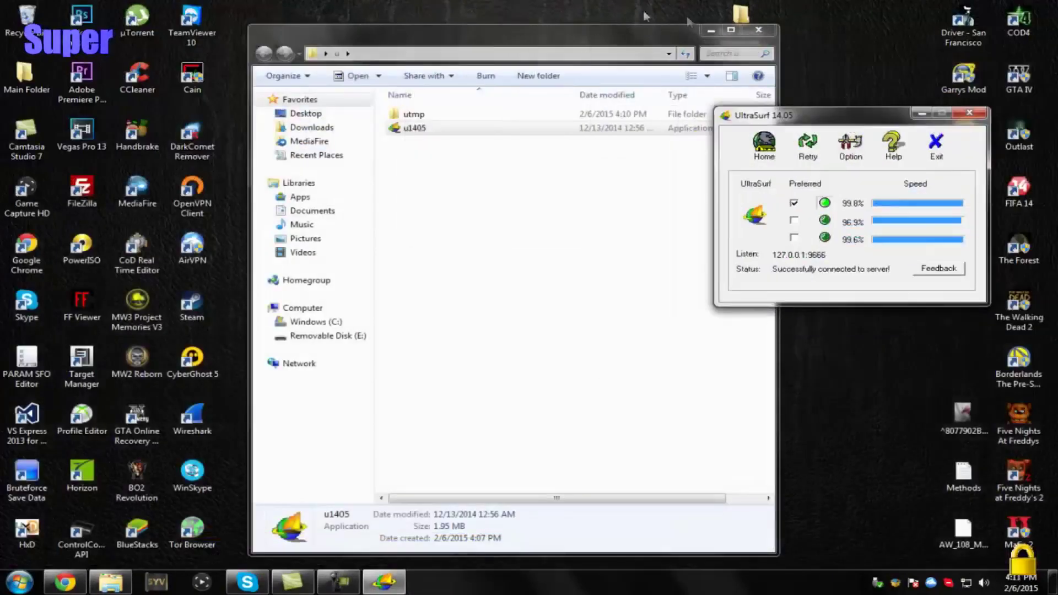
left_click_drag(616, 44, 586, 37)
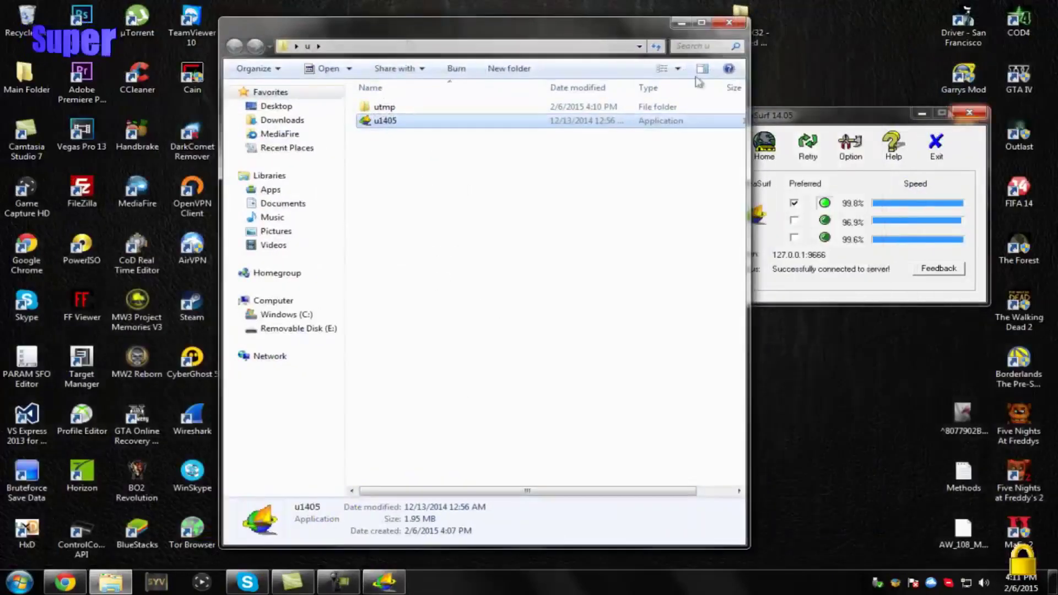
left_click_drag(470, 31, 437, 47)
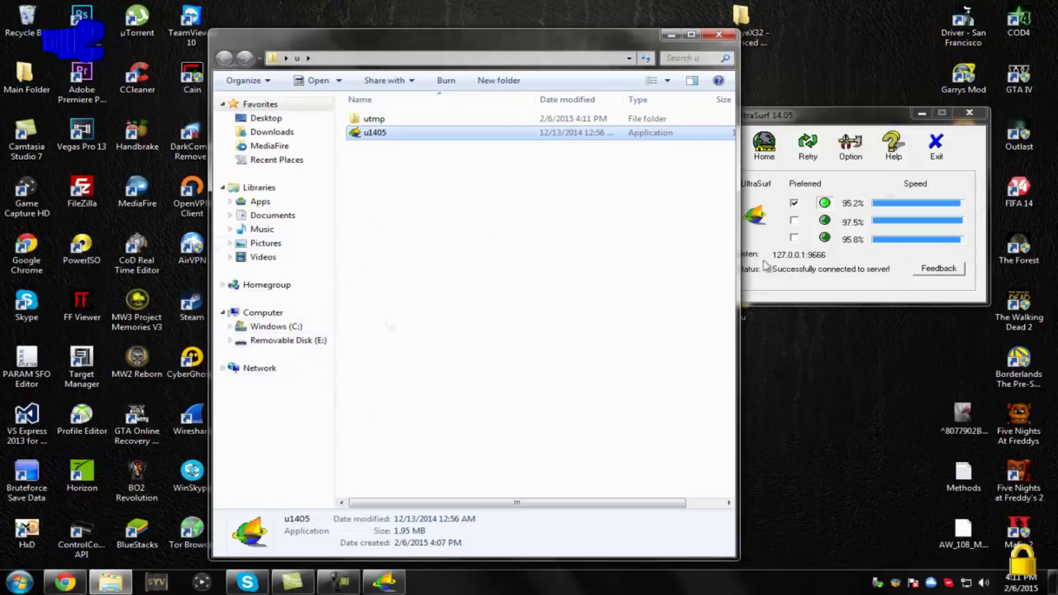
left_click_drag(855, 122, 491, 116)
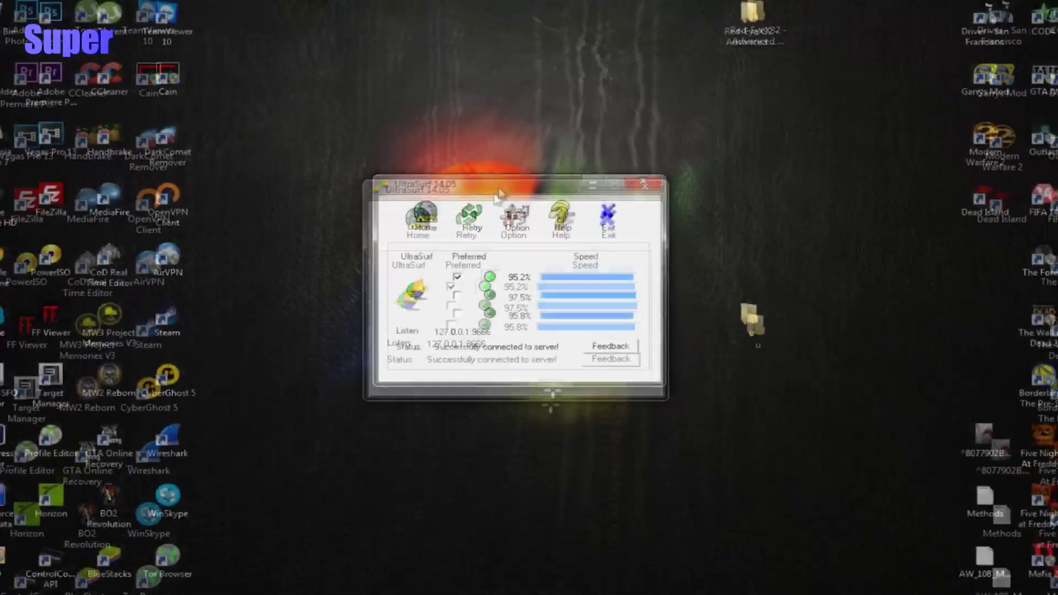
Step: From UltraSurf's browser, search 'whatsmyipaddress' and open the whatismyipaddress.com result
left_click_drag(461, 180, 484, 135)
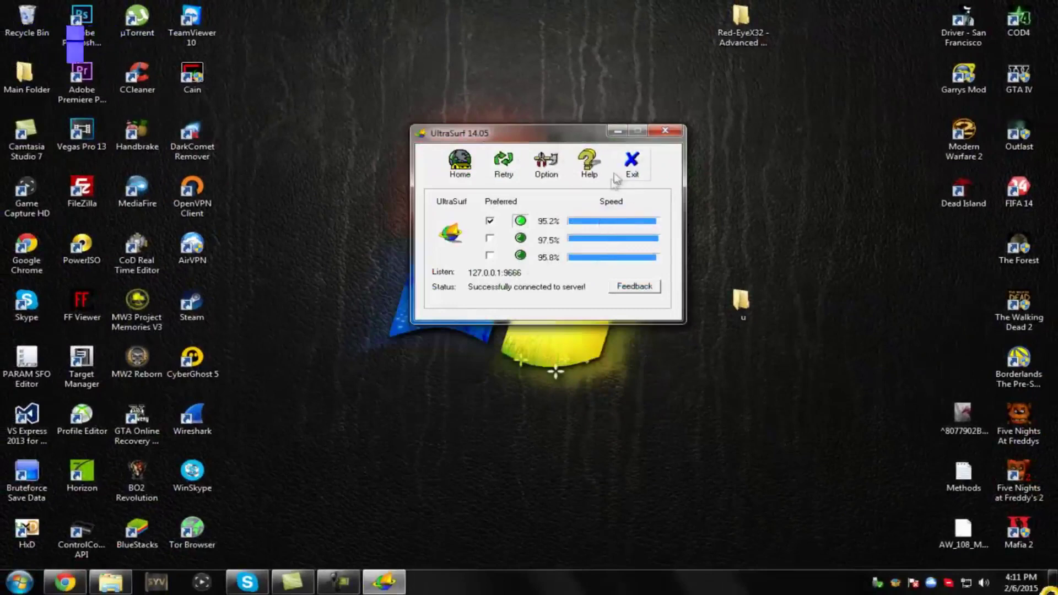
left_click(459, 173)
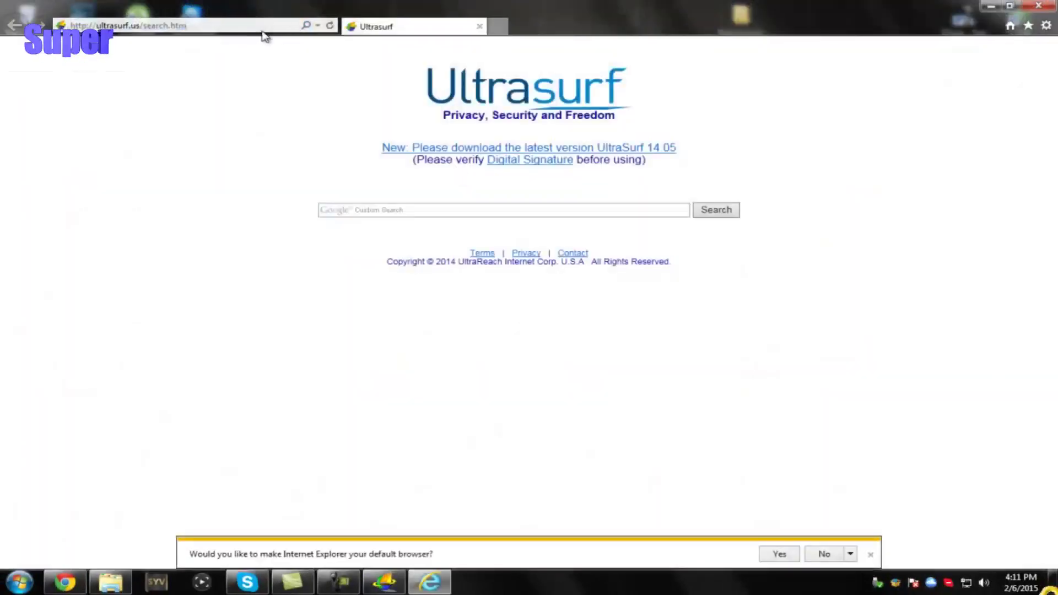
left_click(249, 26)
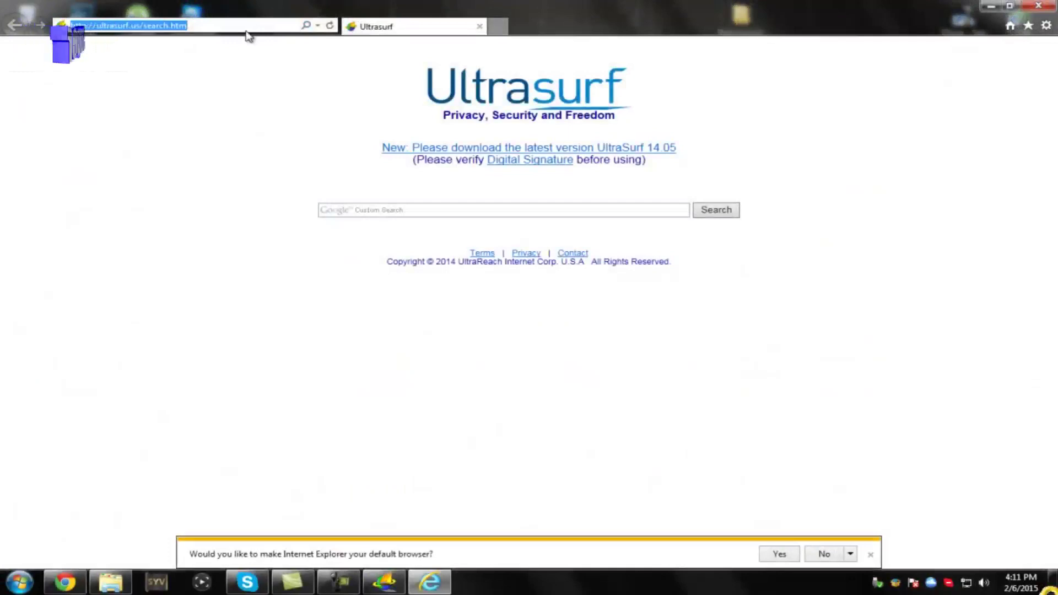
type("whatsmy")
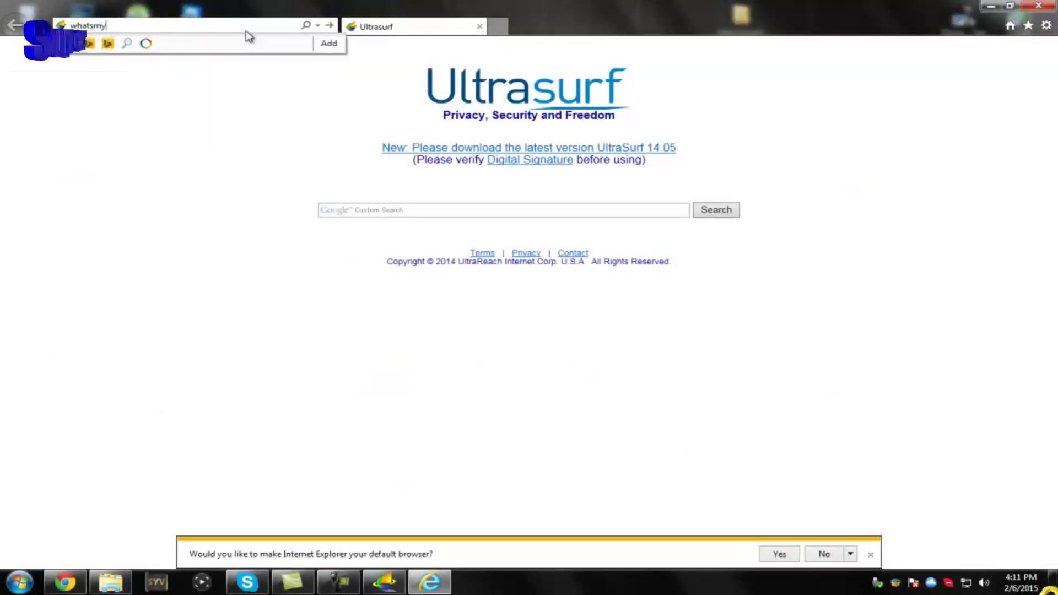
type("ipaddress")
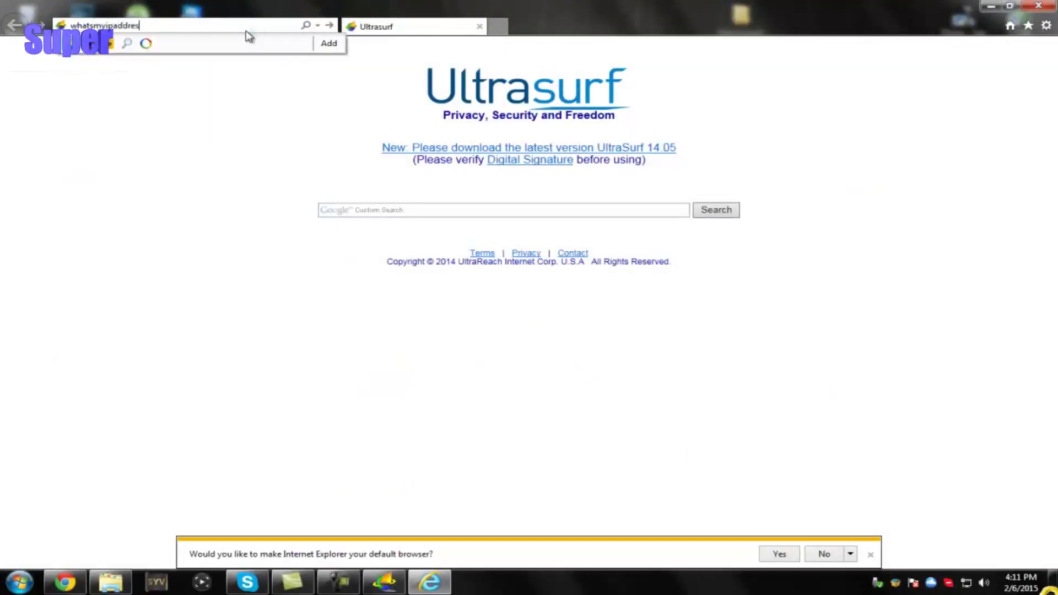
key("Return")
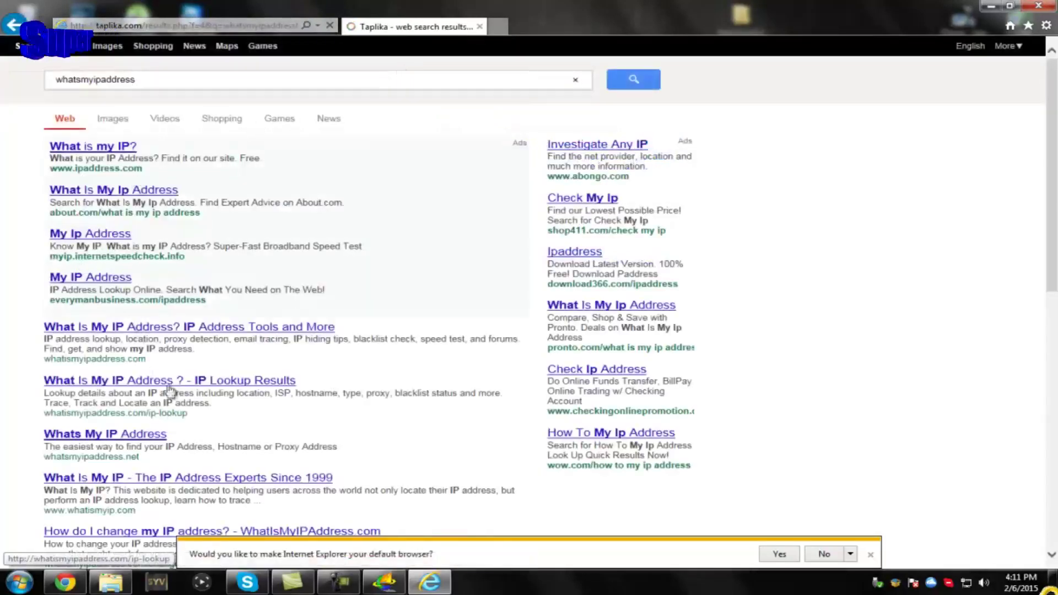
left_click(205, 328)
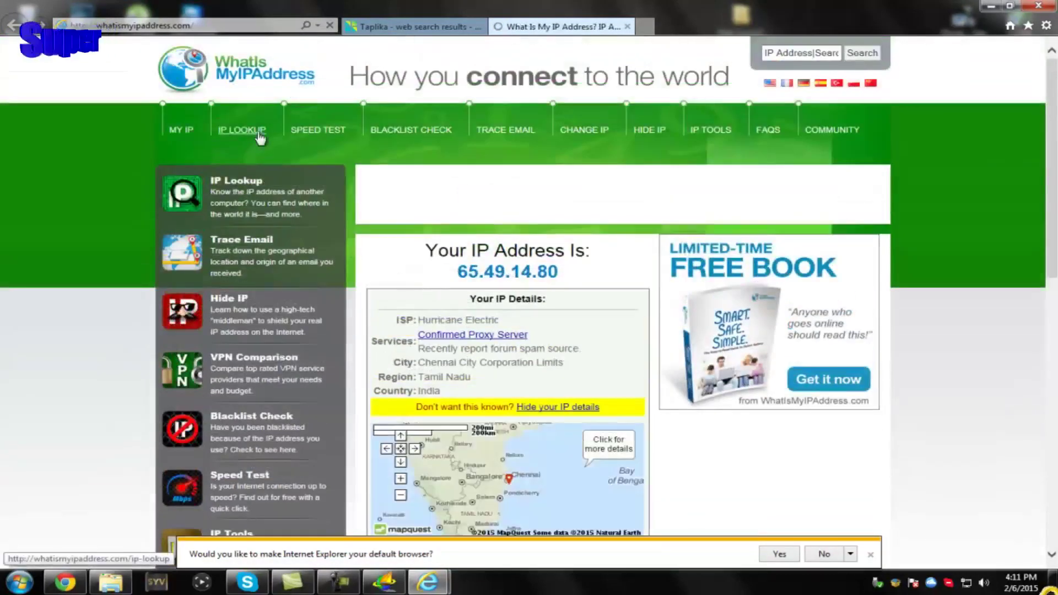
Step: Look up IP 65.49.14.153 and review its ISP, organization and assignment details
left_click(254, 131)
scroll(416, 380, "down", 4)
left_click(507, 133)
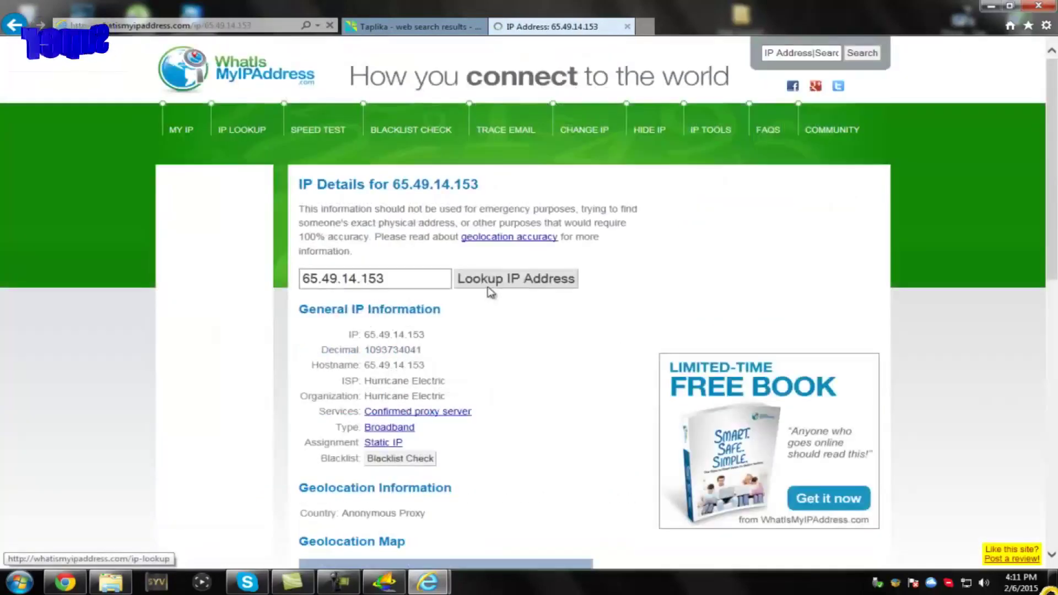
scroll(490, 292, "down", 3)
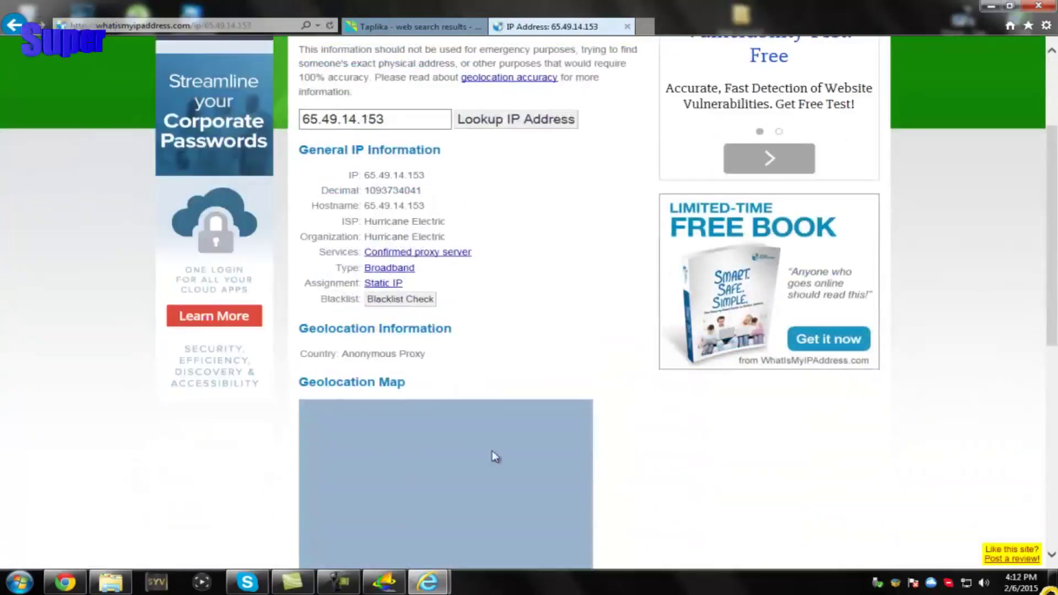
left_click_drag(421, 289, 341, 184)
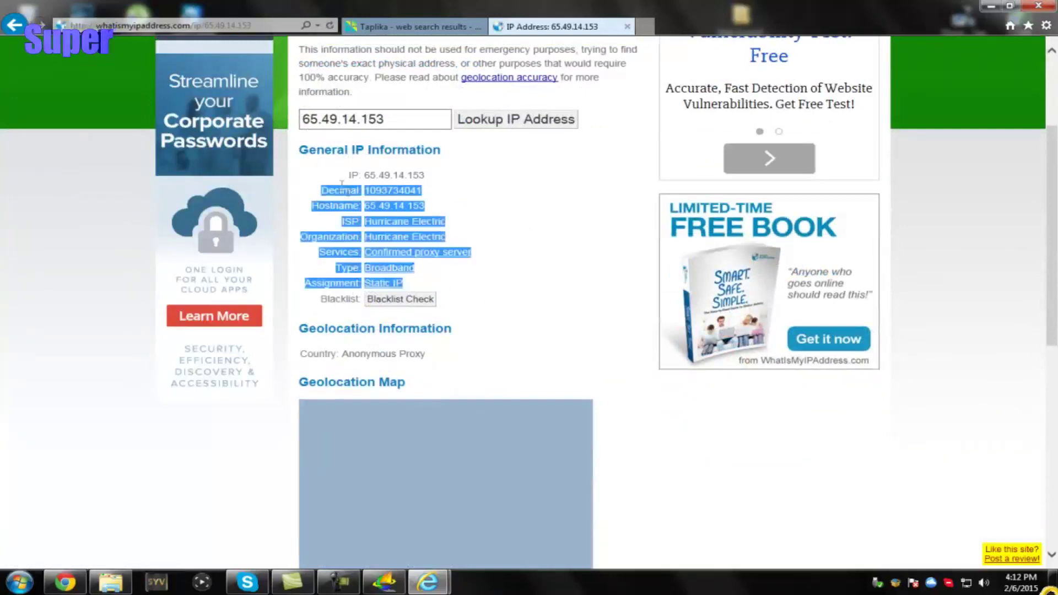
left_click(316, 183)
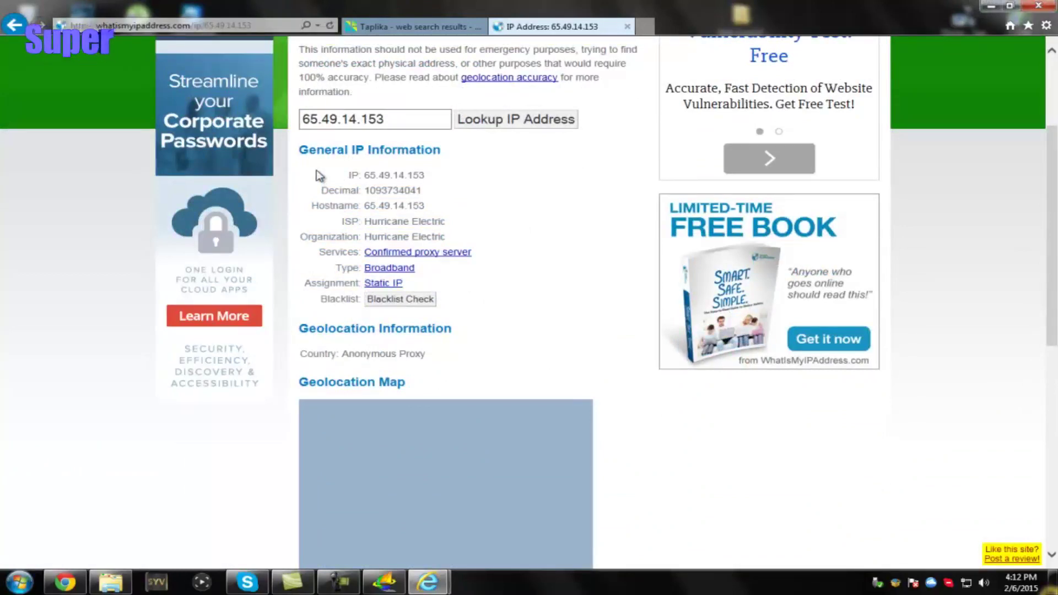
left_click_drag(318, 171, 456, 232)
left_click(485, 287)
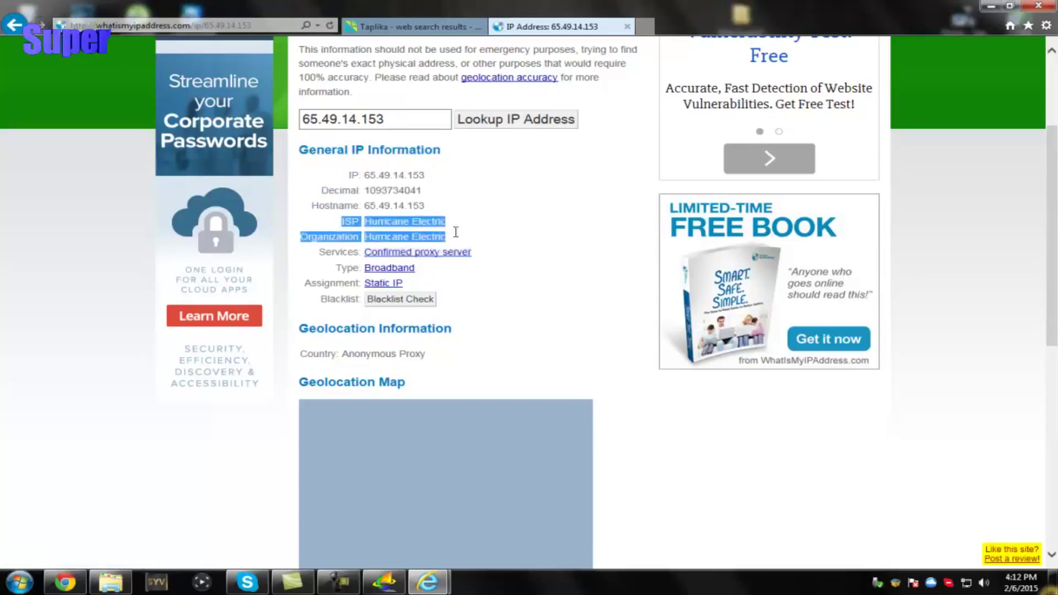
left_click(456, 231)
scroll(507, 208, "up", 3)
Step: Return to the WhatIsMyIPAddress home page showing 65.49.14.80, then close Internet Explorer
left_click(8, 29)
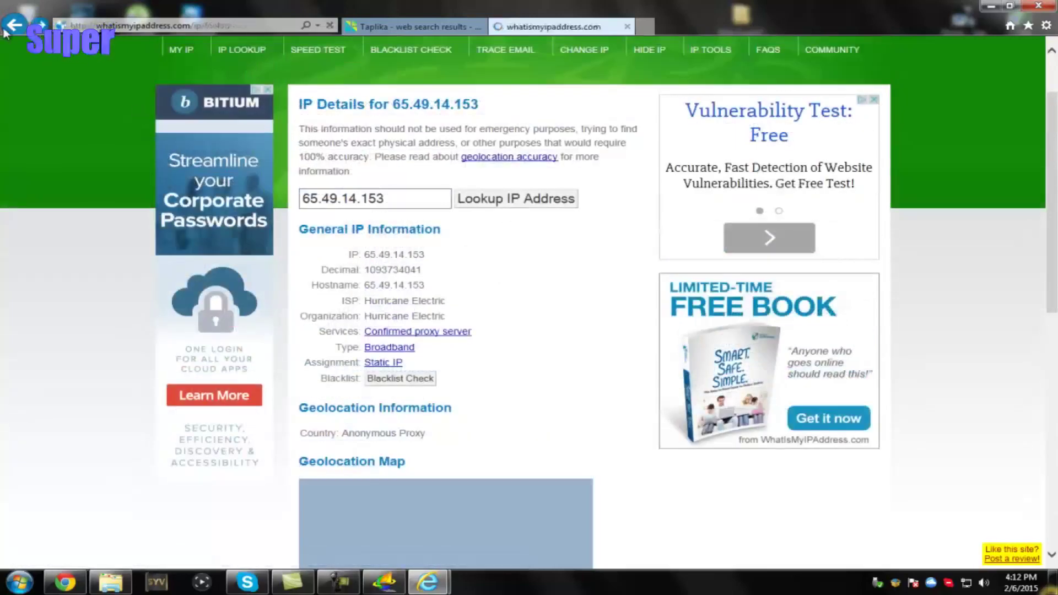
left_click(7, 28)
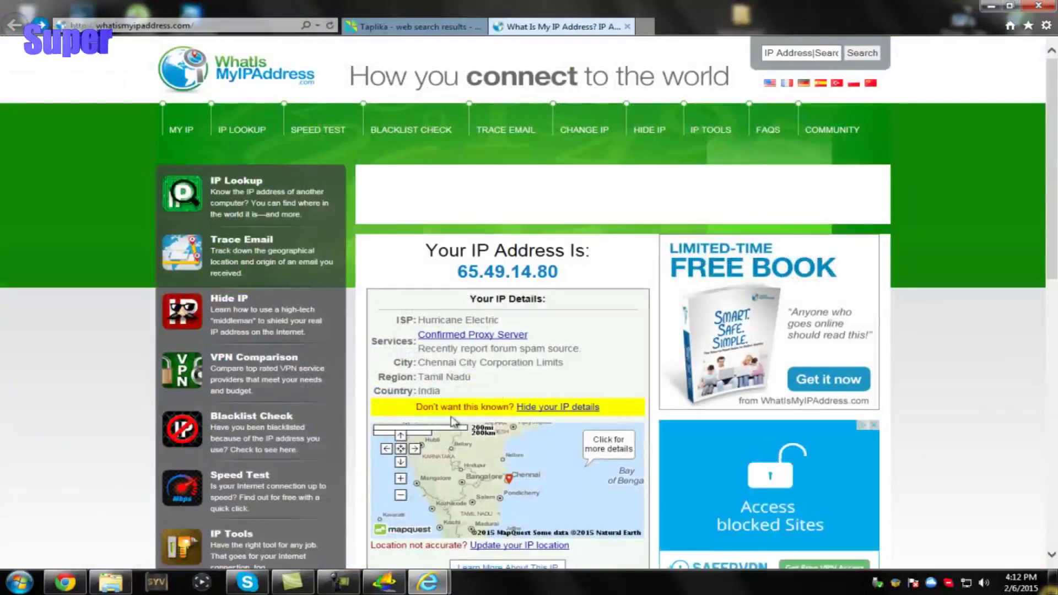
scroll(395, 438, "down", 3)
scroll(373, 432, "up", 3)
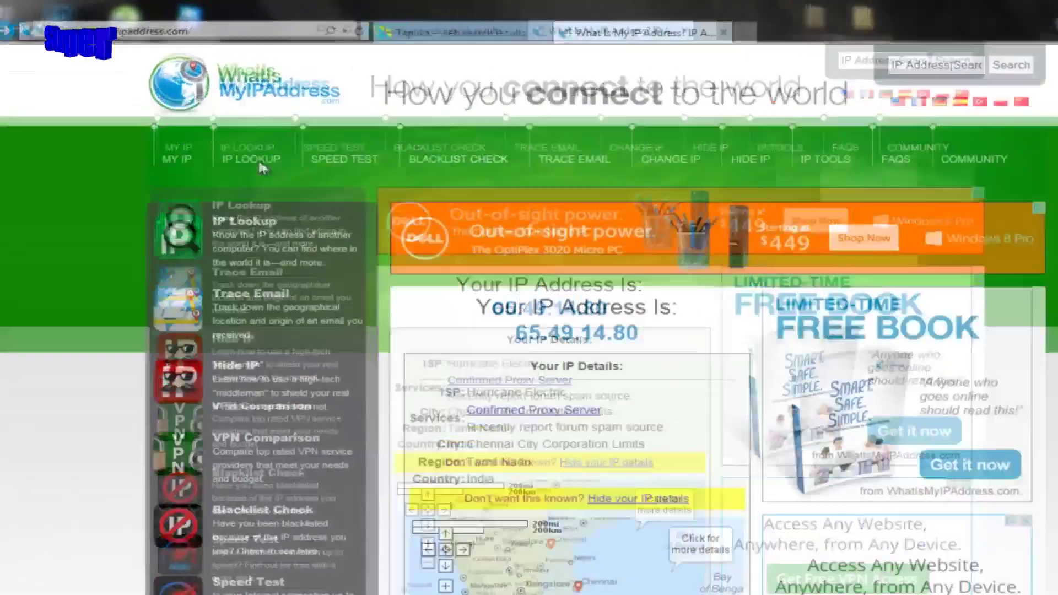
left_click(151, 30)
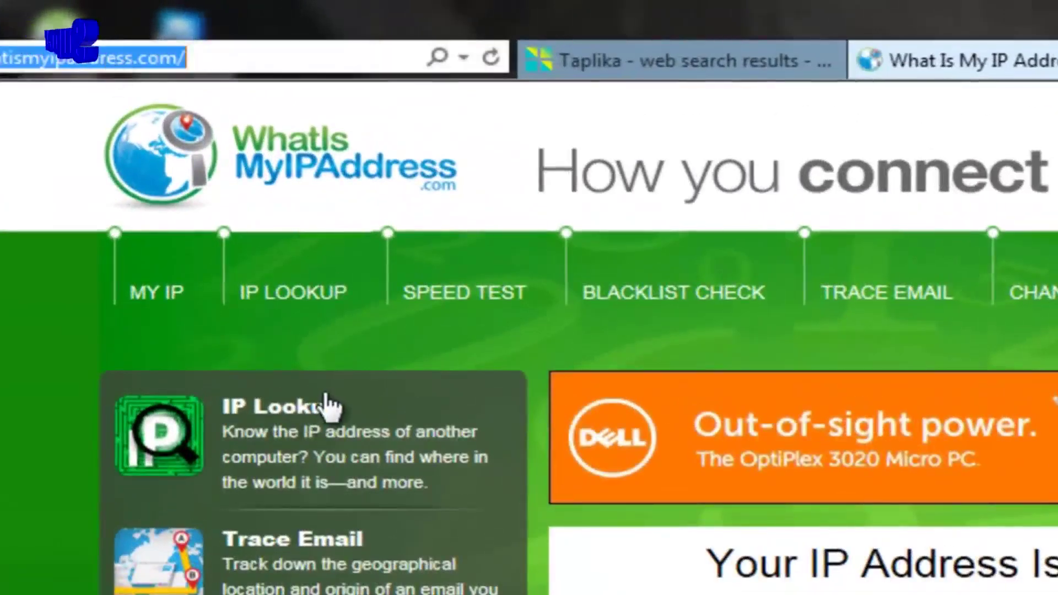
key("alt+F4")
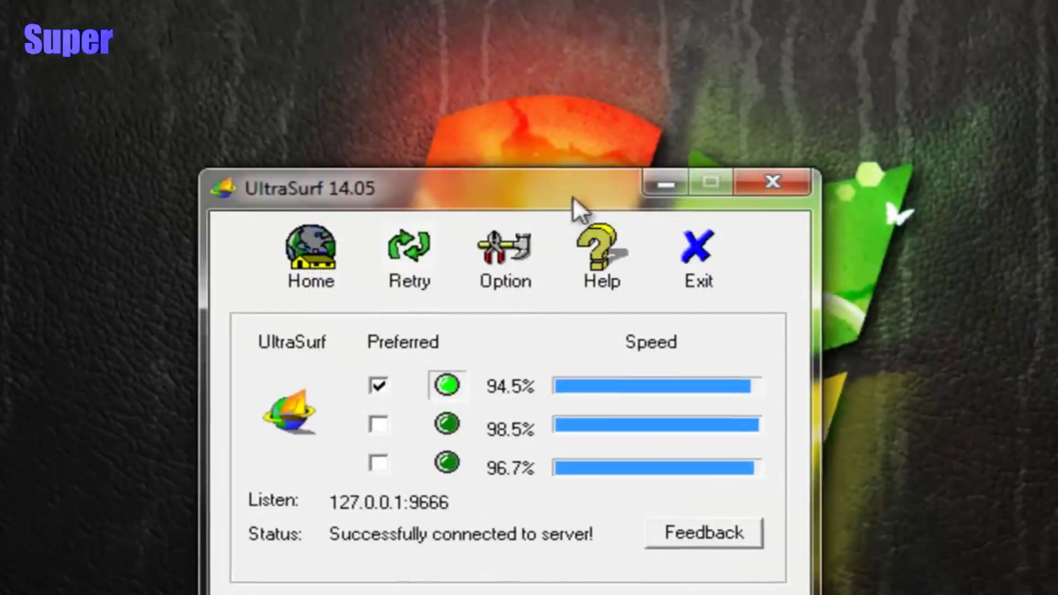
Step: Move the connected UltraSurf 14.05 window toward the centre of the screen
left_click_drag(573, 199, 590, 100)
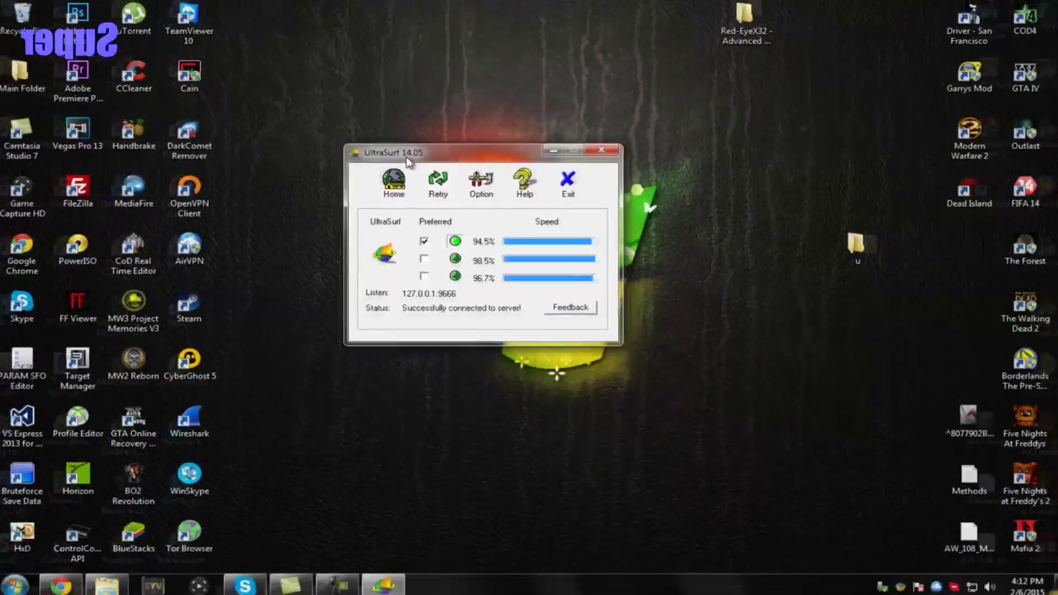
left_click_drag(417, 165, 398, 134)
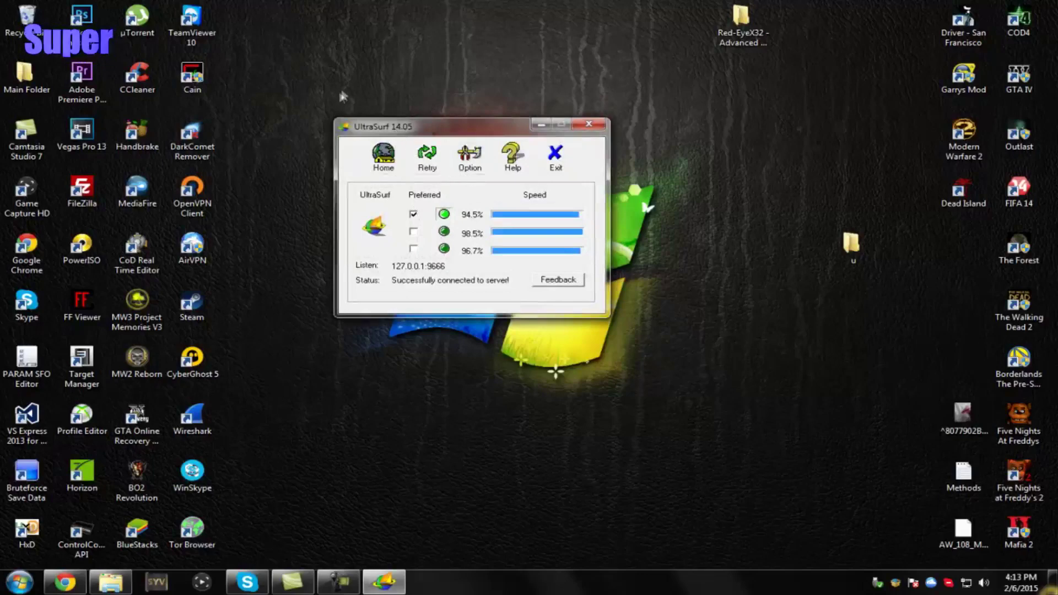
left_click_drag(302, 128, 448, 182)
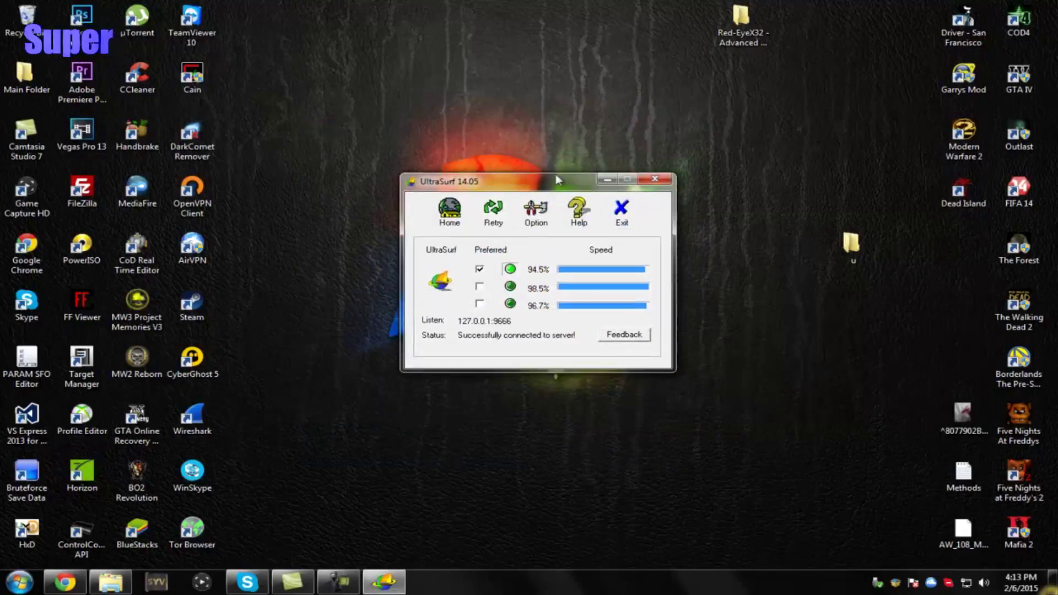
mouse_move(555, 174)
left_mouse_down()
mouse_move(545, 279)
mouse_move(547, 170)
left_mouse_up()
Step: Bring up the screen recorder's controls and move them further left
left_click_drag(323, 105, 772, 436)
left_click(329, 583)
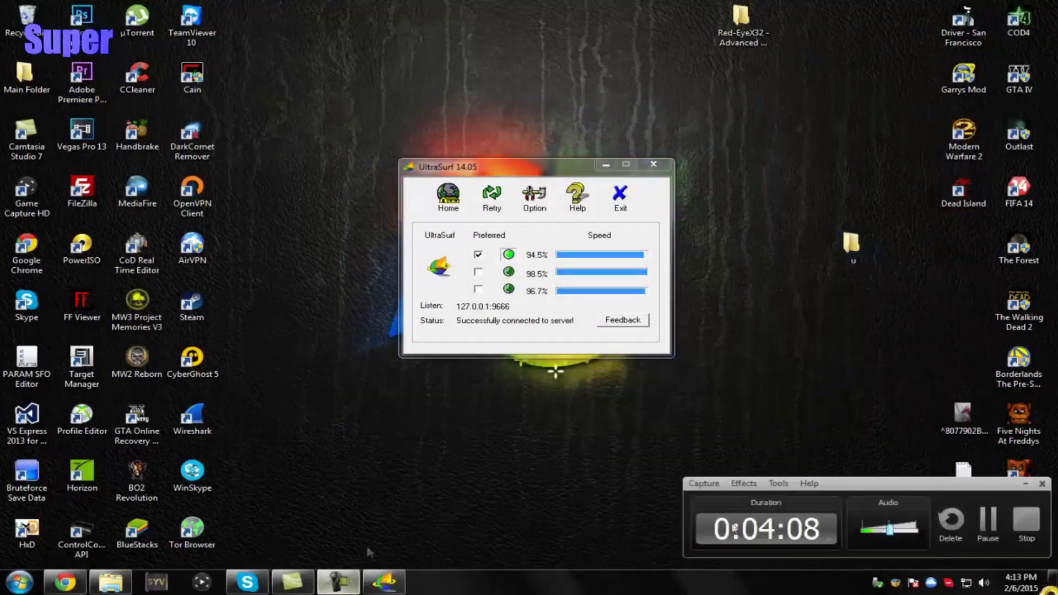
left_click_drag(855, 492, 694, 464)
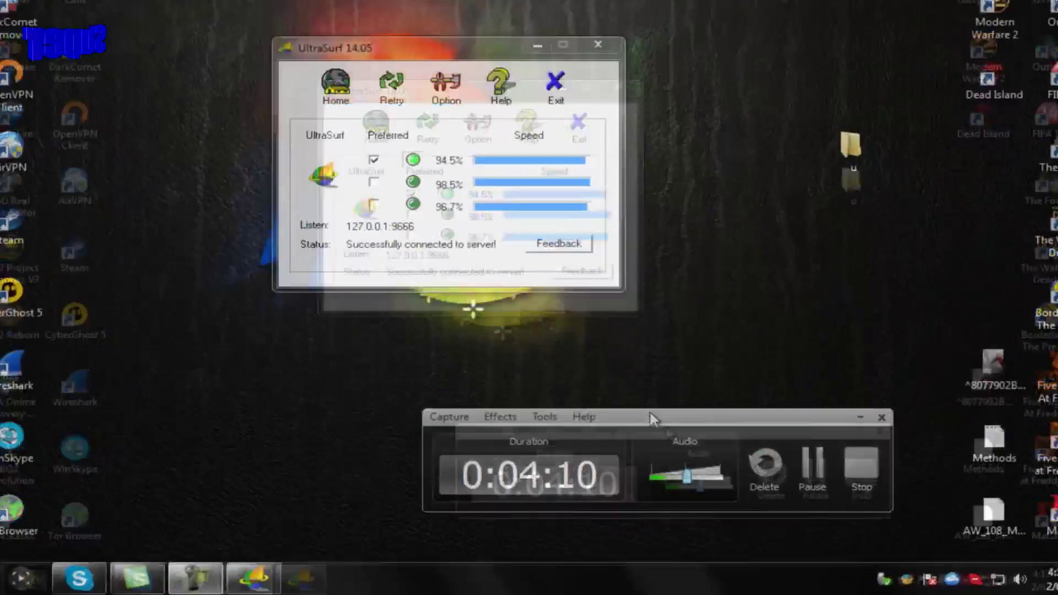